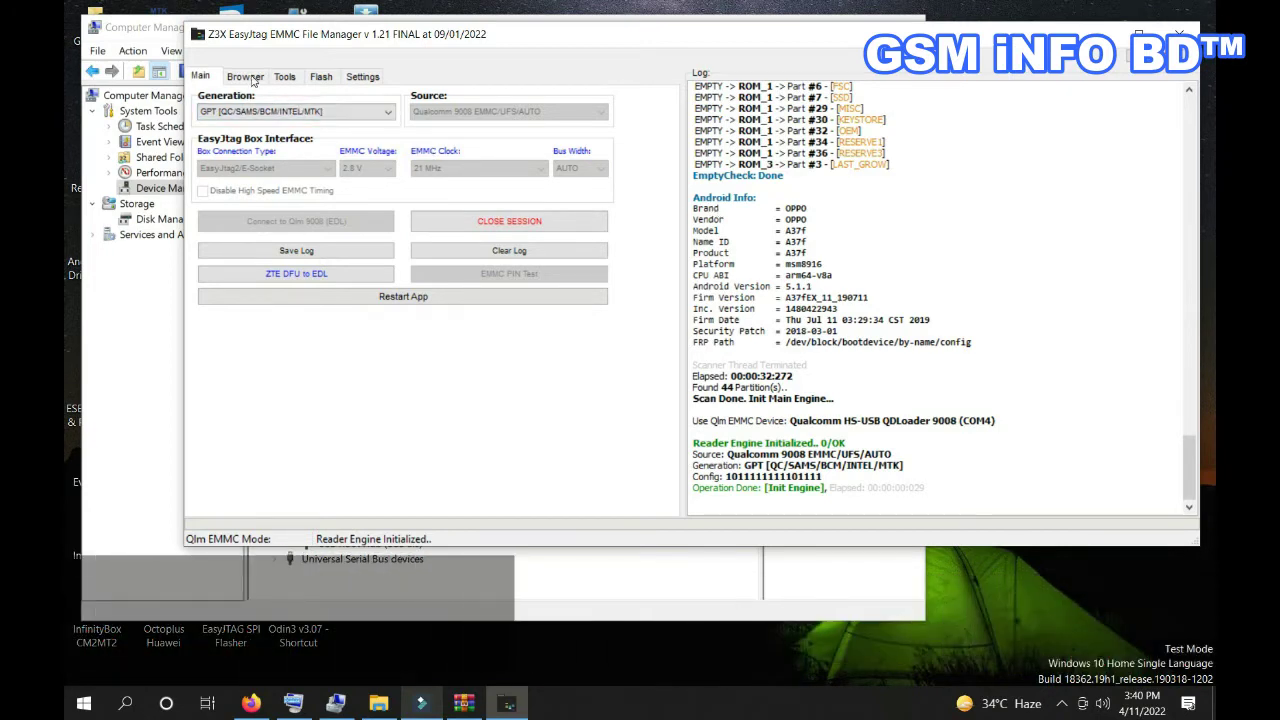
Run the Oppo/Realme/Vivo password reset with the Format Data option and confirm the data wipe
left_click(284, 76)
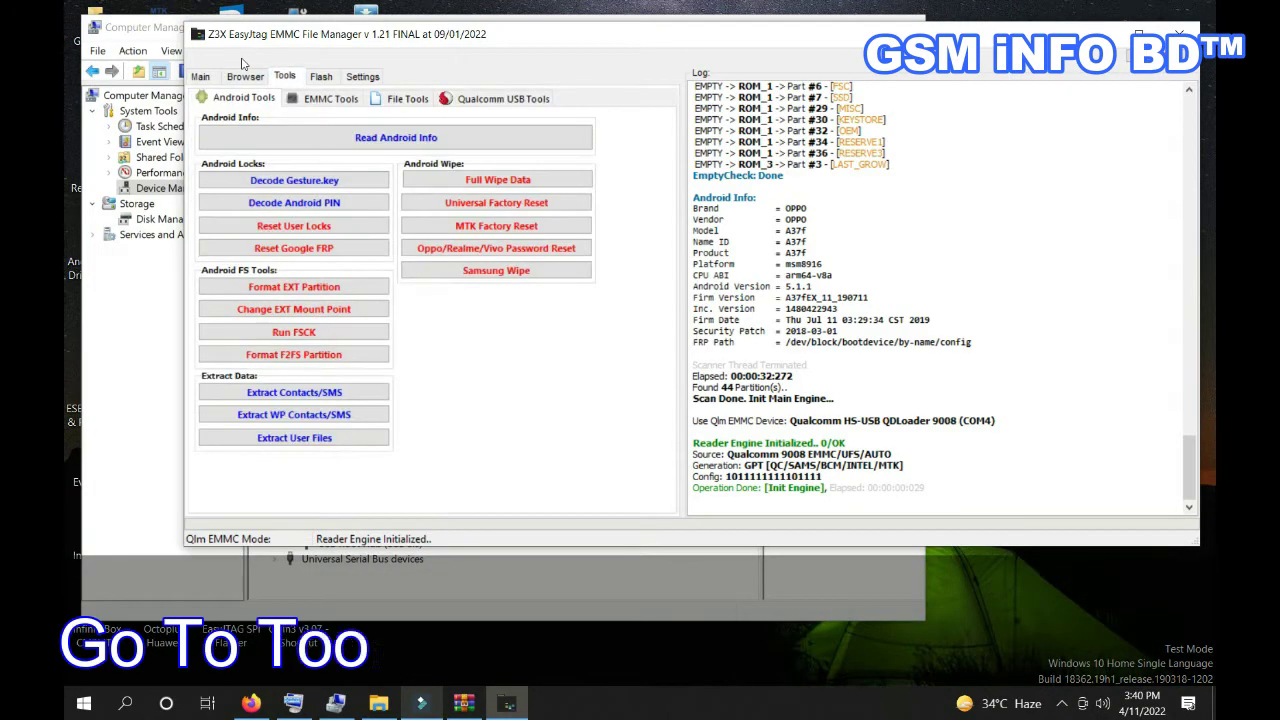
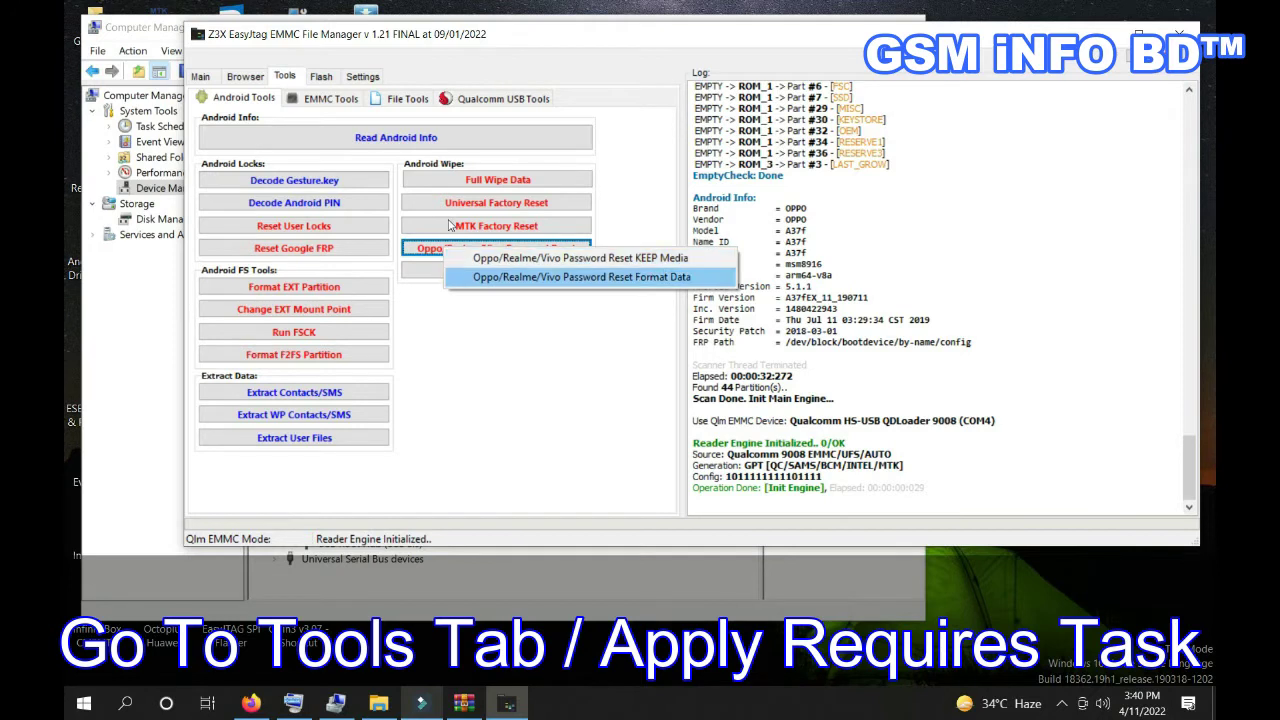
left_click(500, 277)
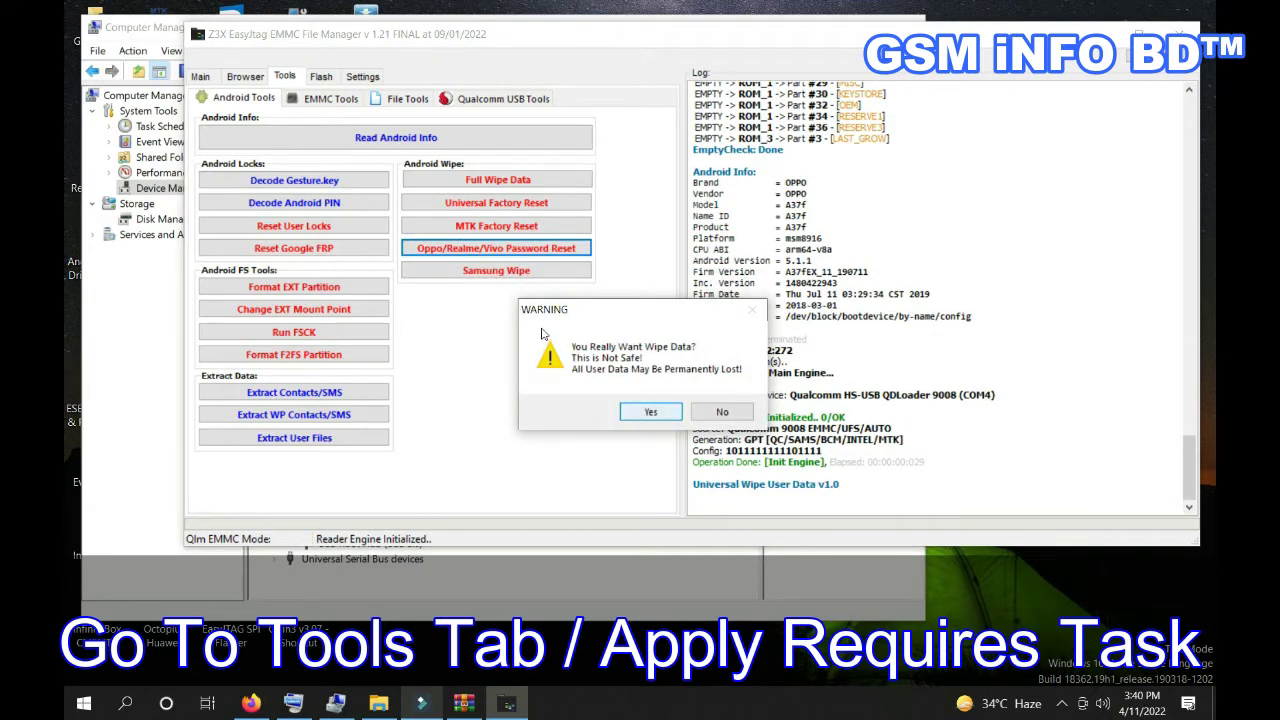
key("Return")
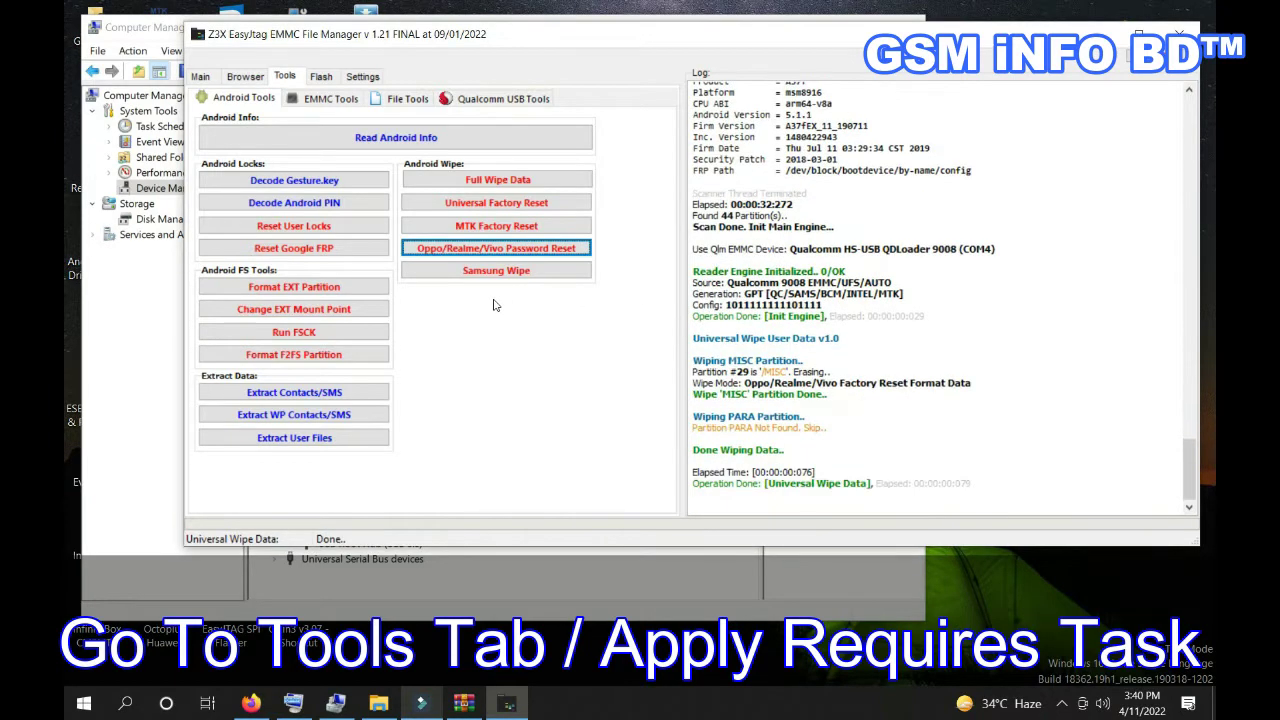
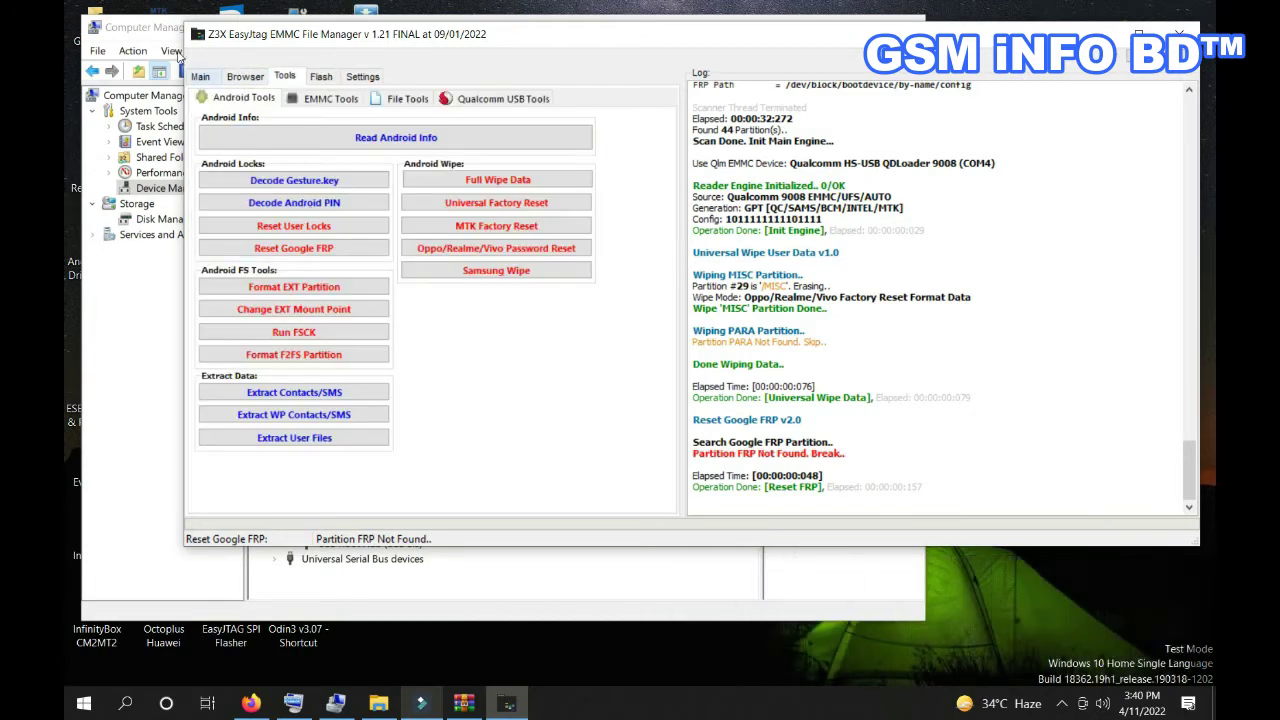
Switch the partition browser to multi-selection mode and select all partitions except USERDATA
left_click(245, 76)
right_click(327, 247)
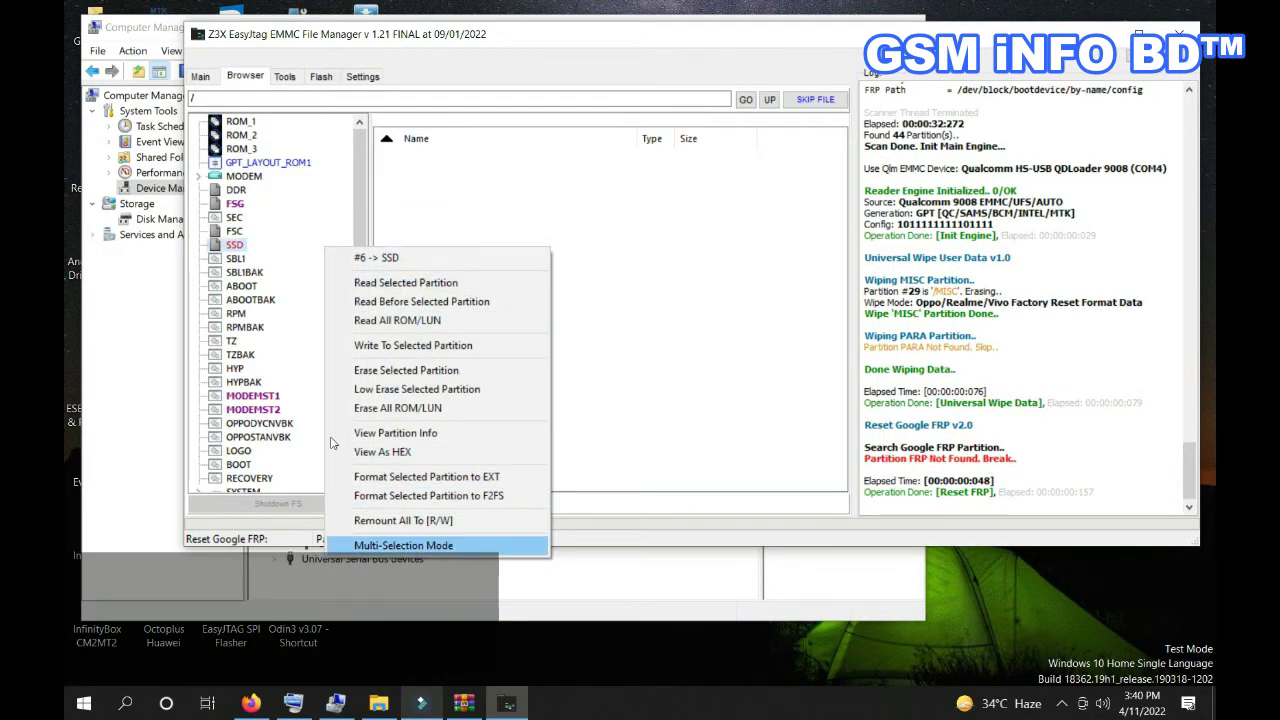
left_click(403, 545)
right_click(293, 209)
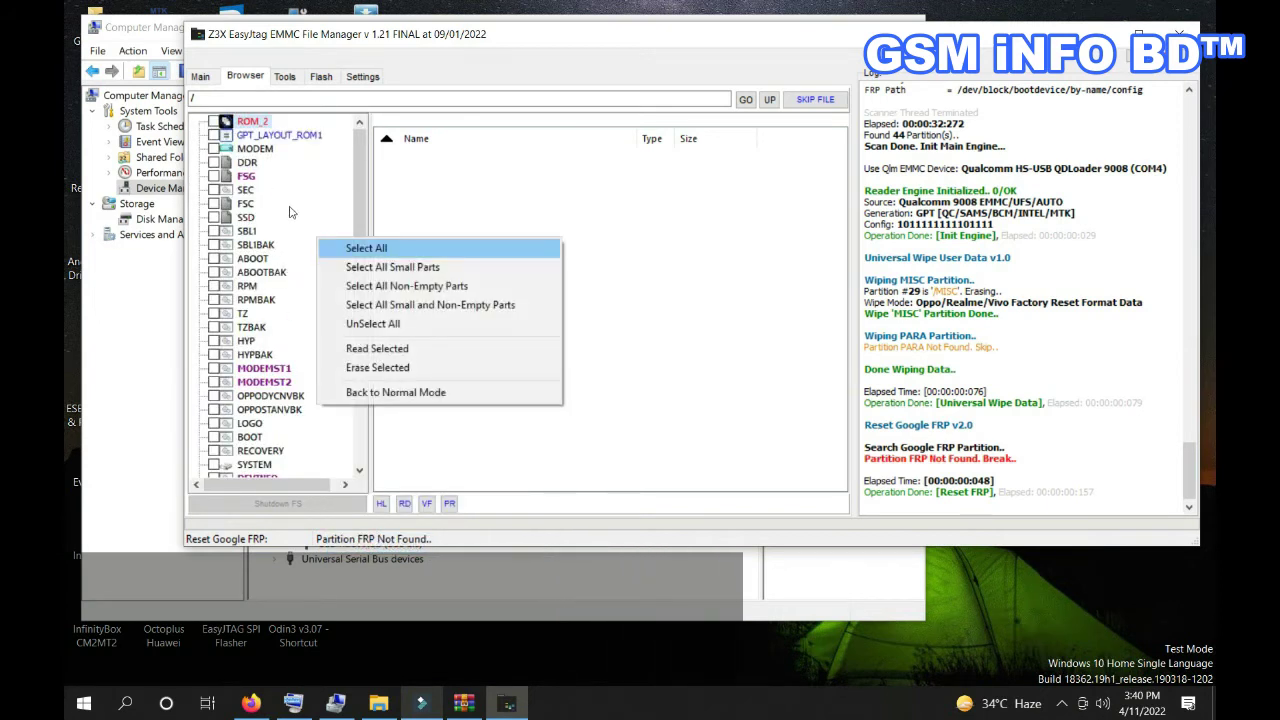
left_click(366, 248)
left_click_drag(359, 208, 359, 380)
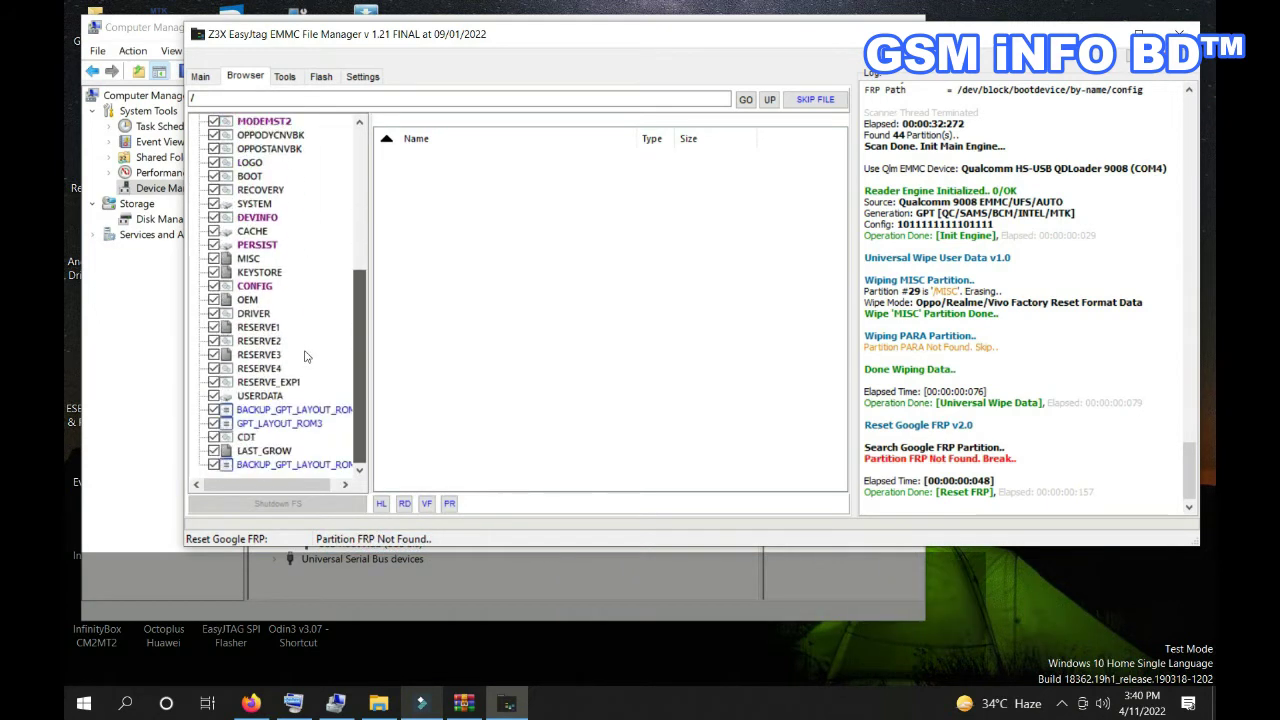
left_click(213, 395)
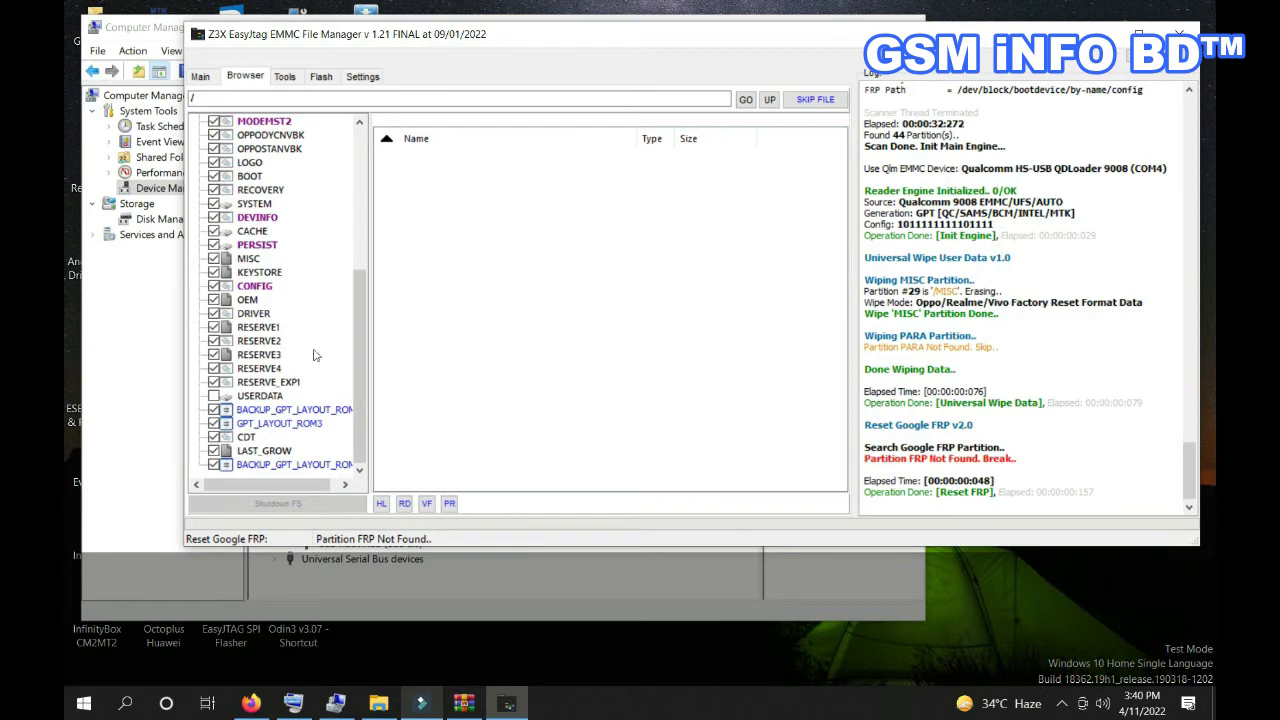
right_click(284, 209)
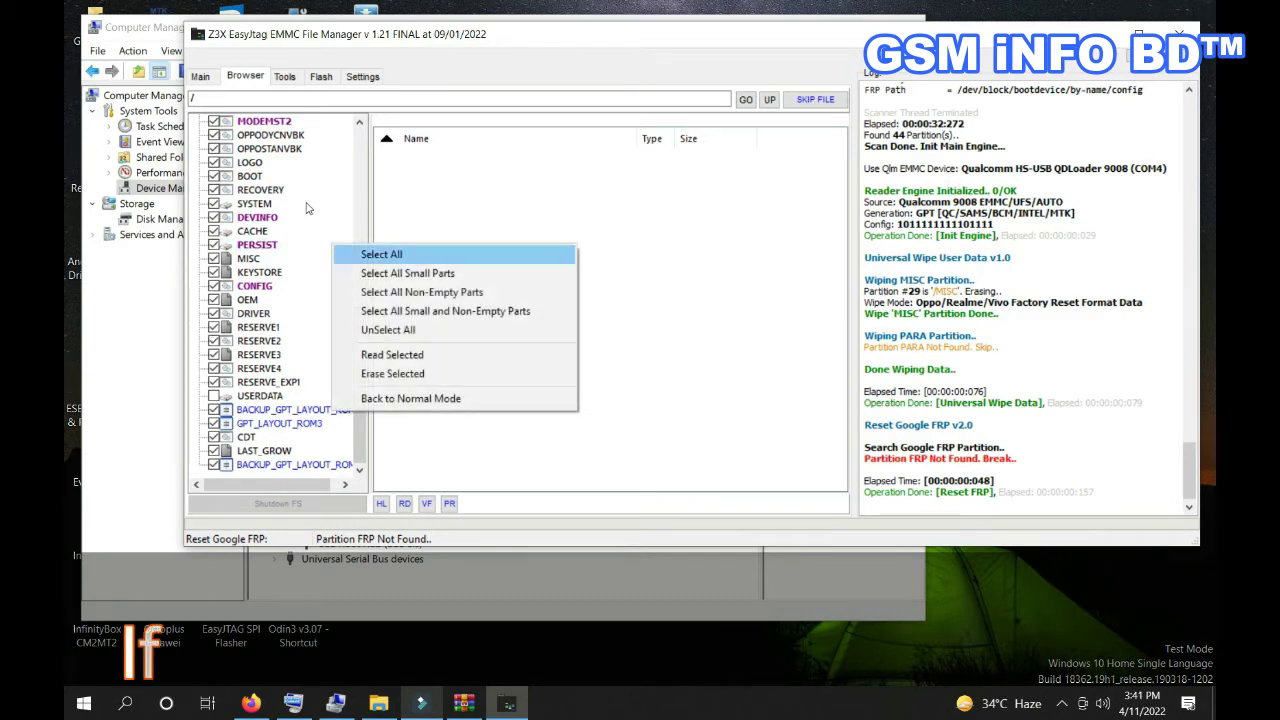
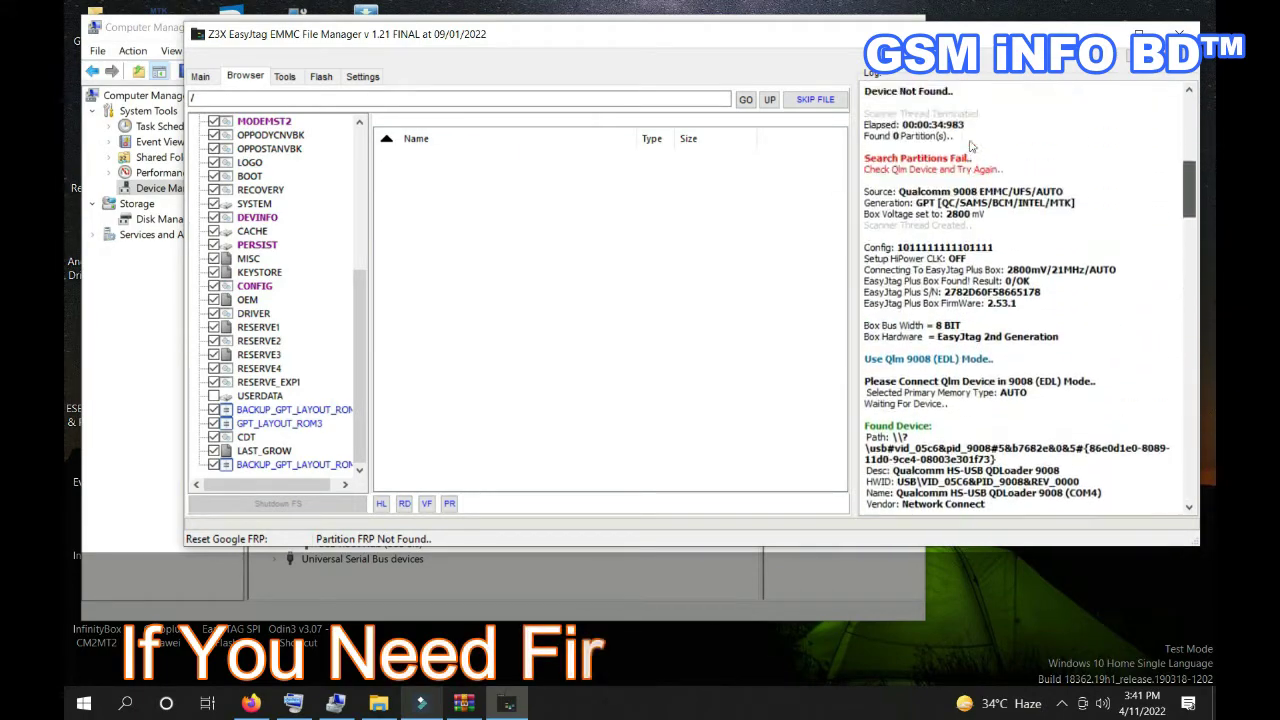
Copy the firmware version value A37fEX_11_190711 from the Android info in the log
scroll(968, 135, "down", 15)
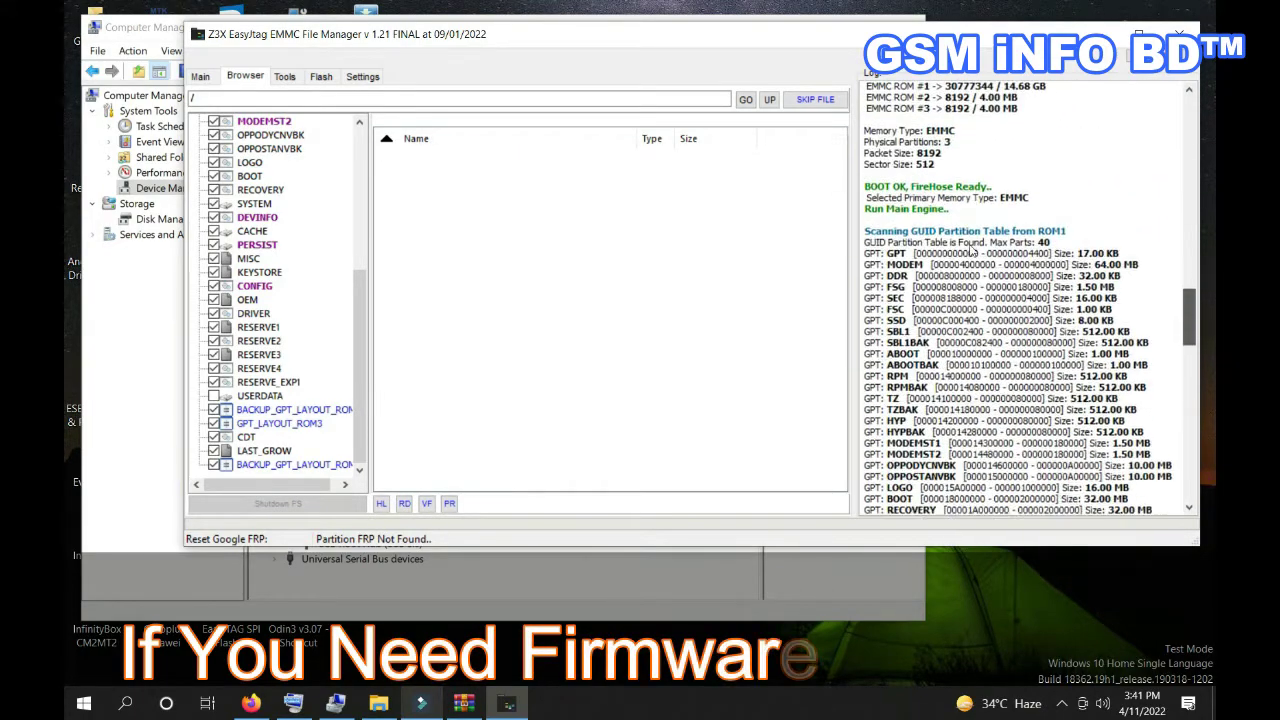
scroll(980, 283, "down", 15)
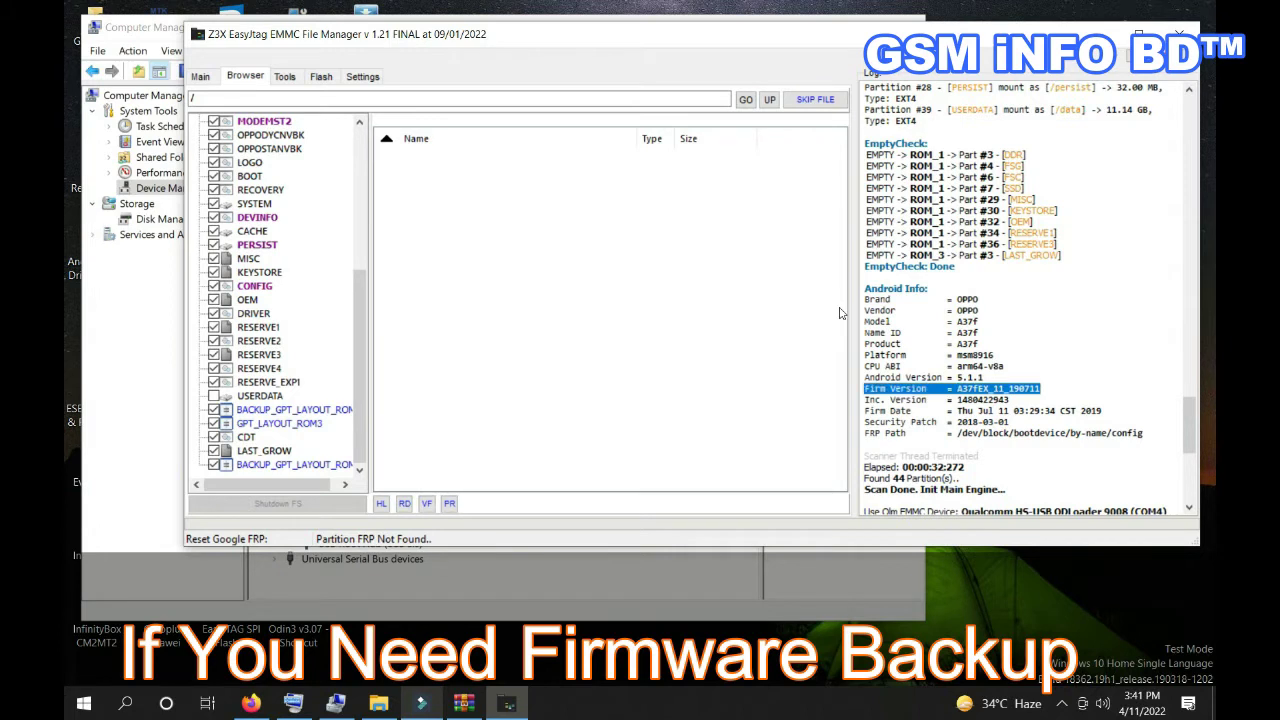
double_click(1032, 388)
right_click(1034, 387)
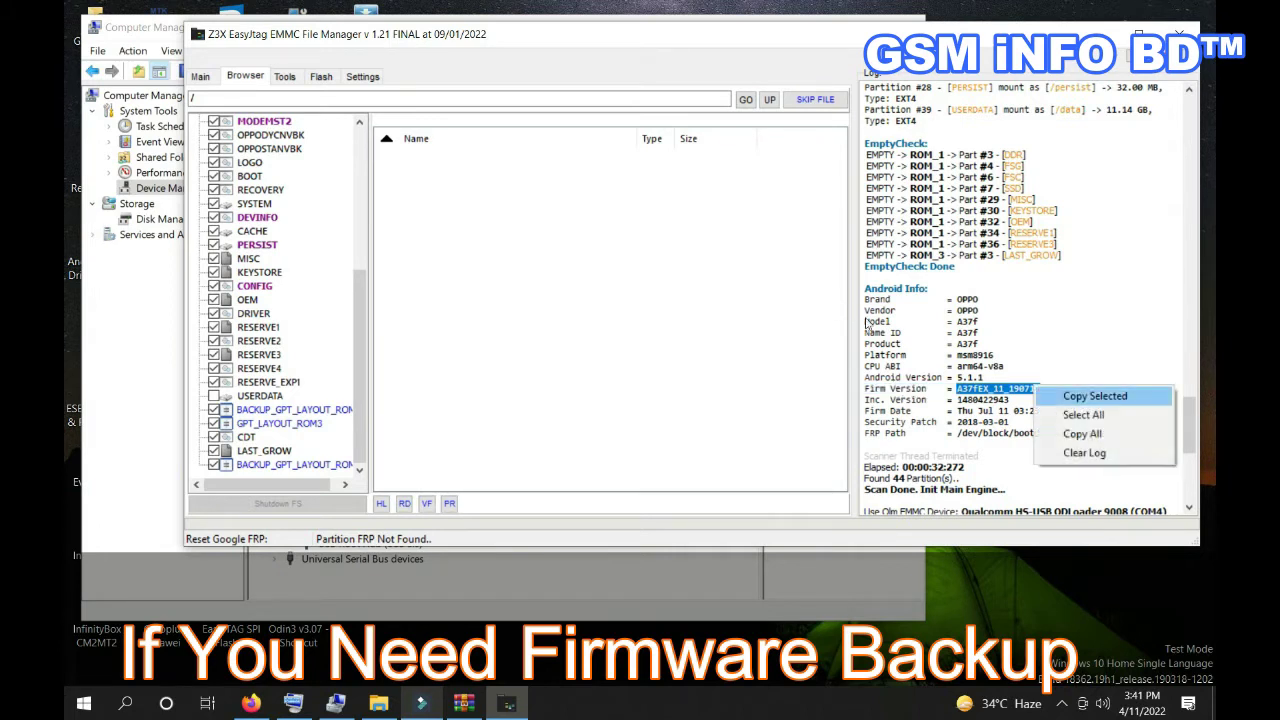
left_click(1066, 396)
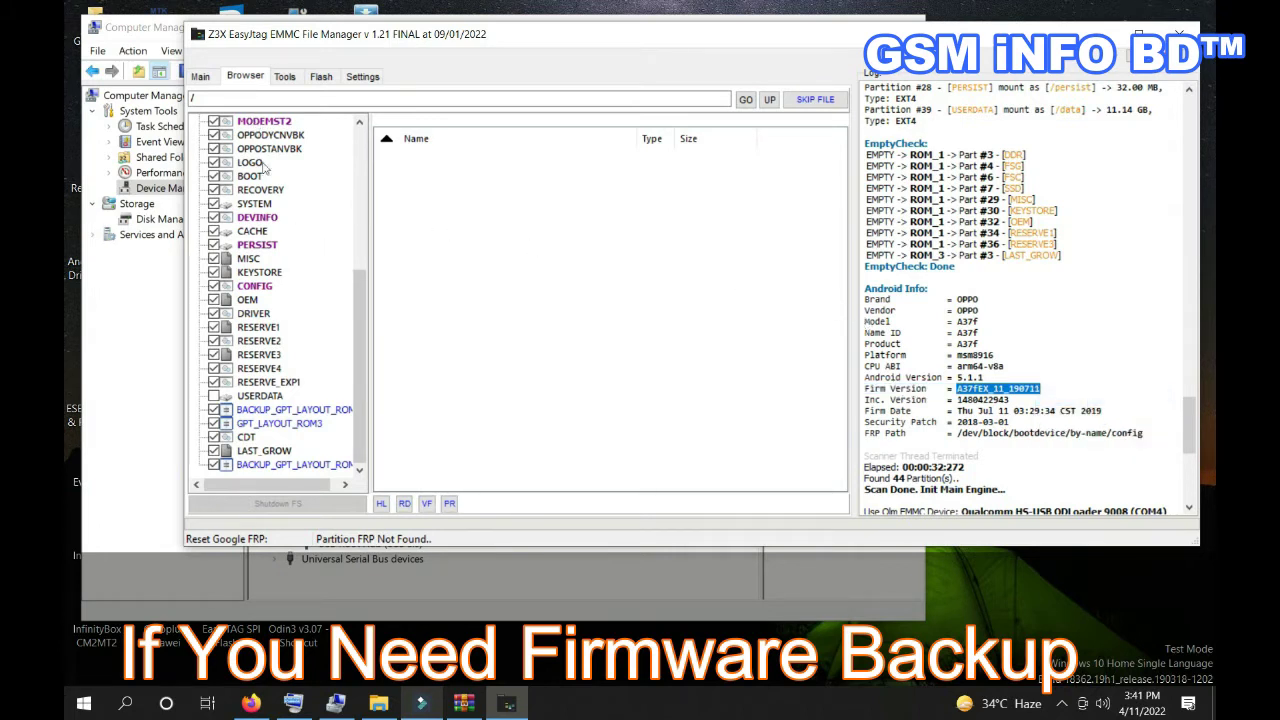
Start reading the selected partitions and choose Local Disk (D:) as the save location
right_click(312, 243)
left_click(362, 351)
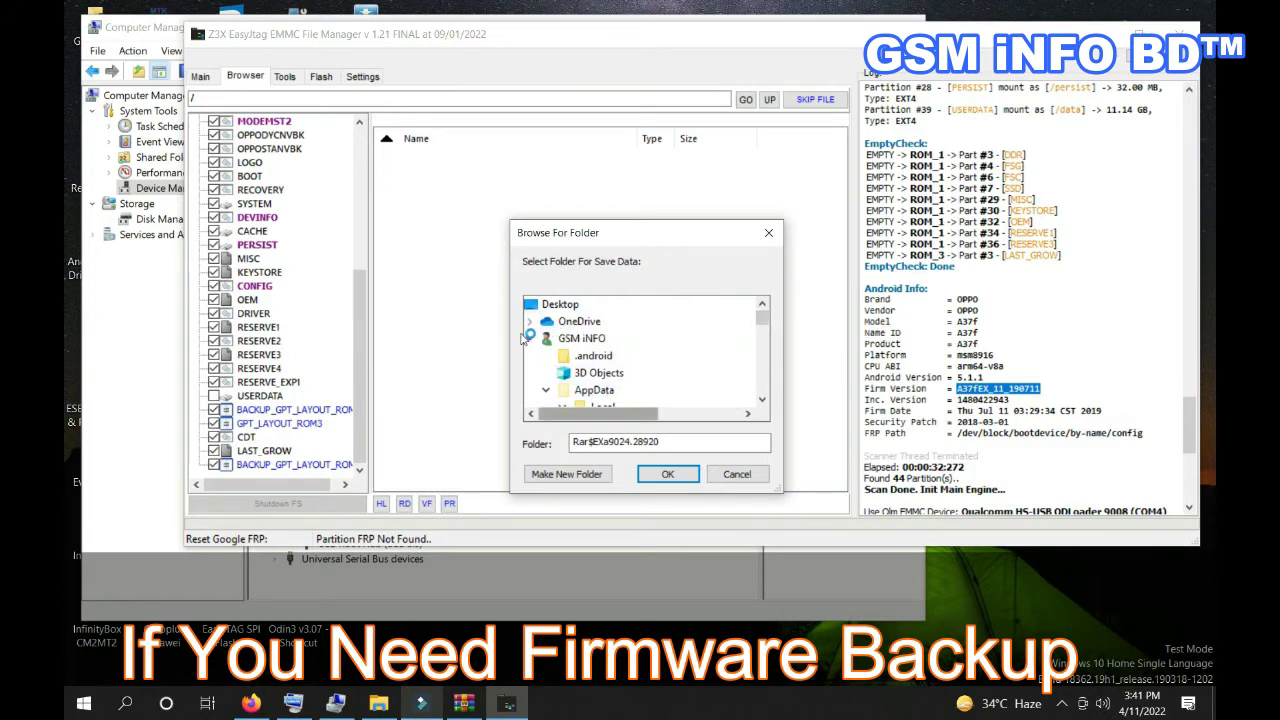
scroll(630, 315, "down", 10)
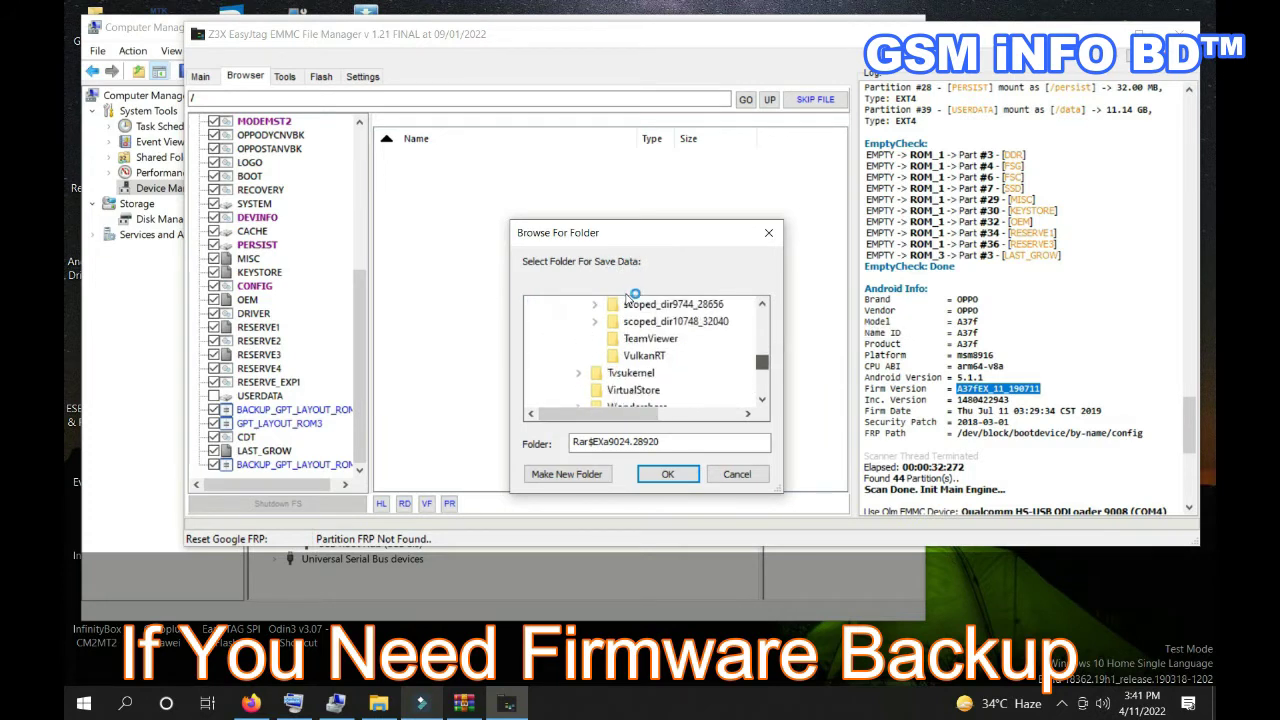
scroll(630, 316, "down", 2)
scroll(630, 316, "up", 1)
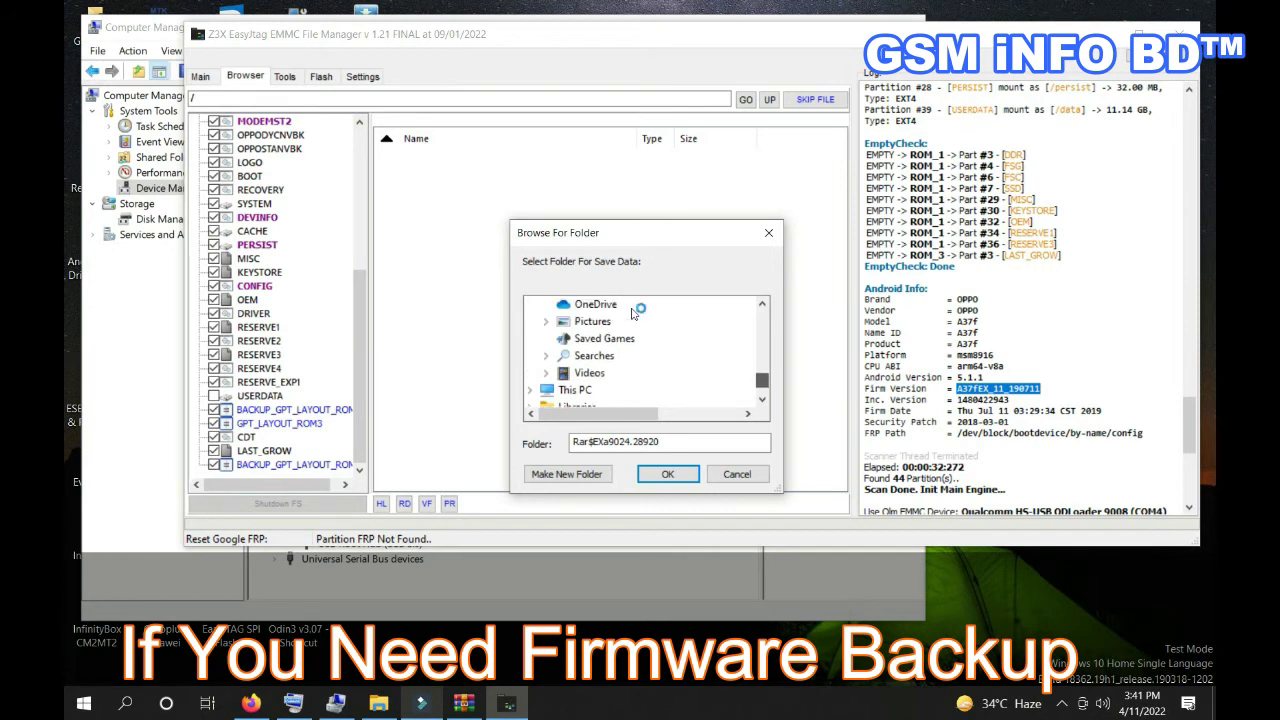
scroll(631, 318, "down", 2)
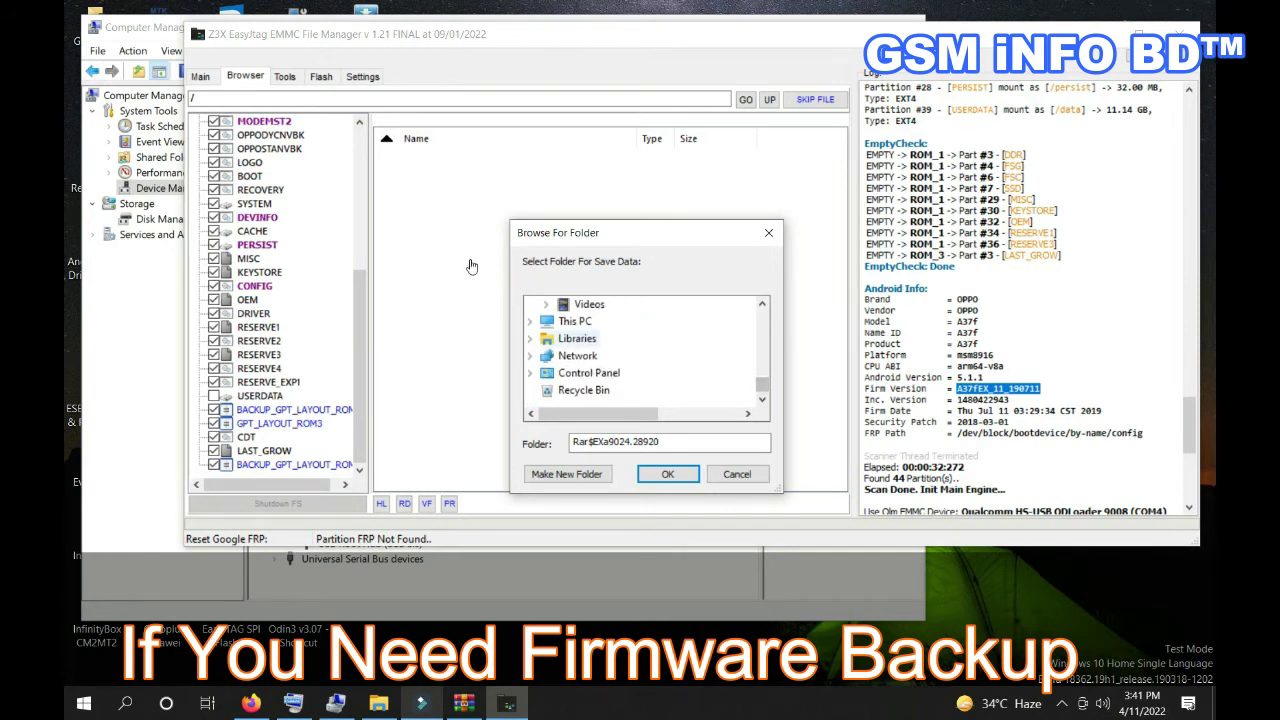
left_click(572, 321)
scroll(600, 350, "down", 2)
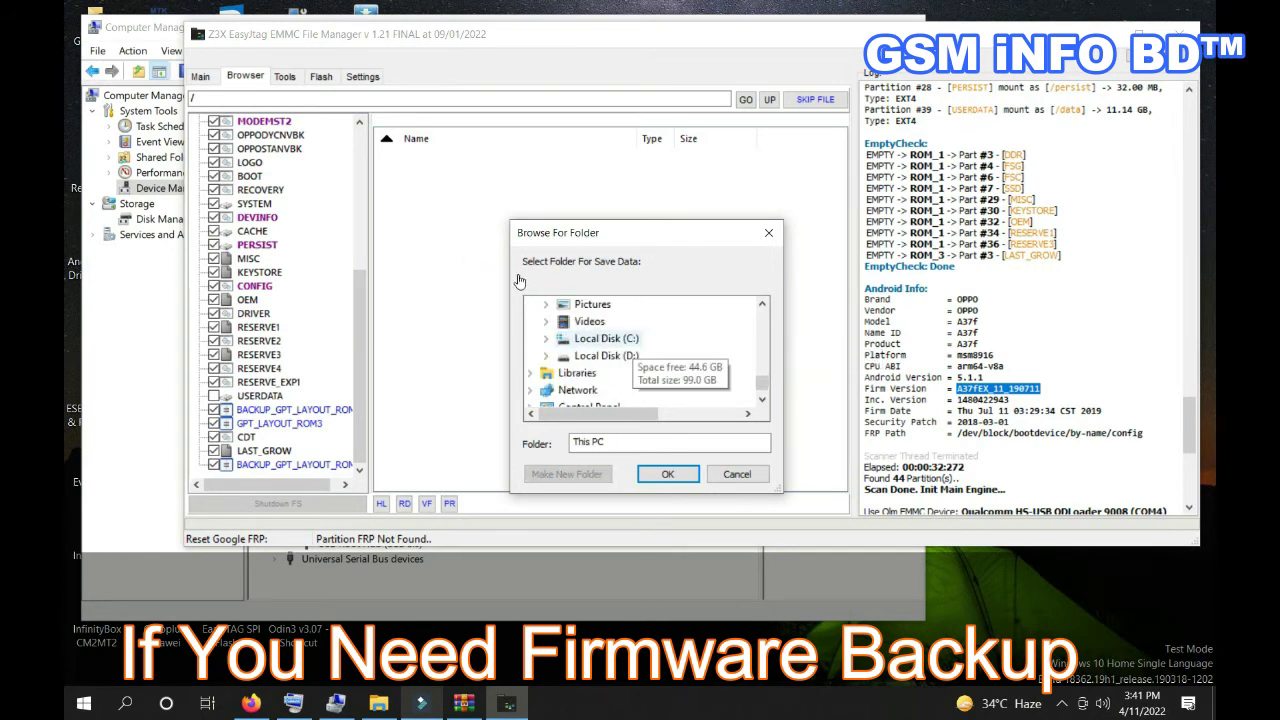
double_click(600, 355)
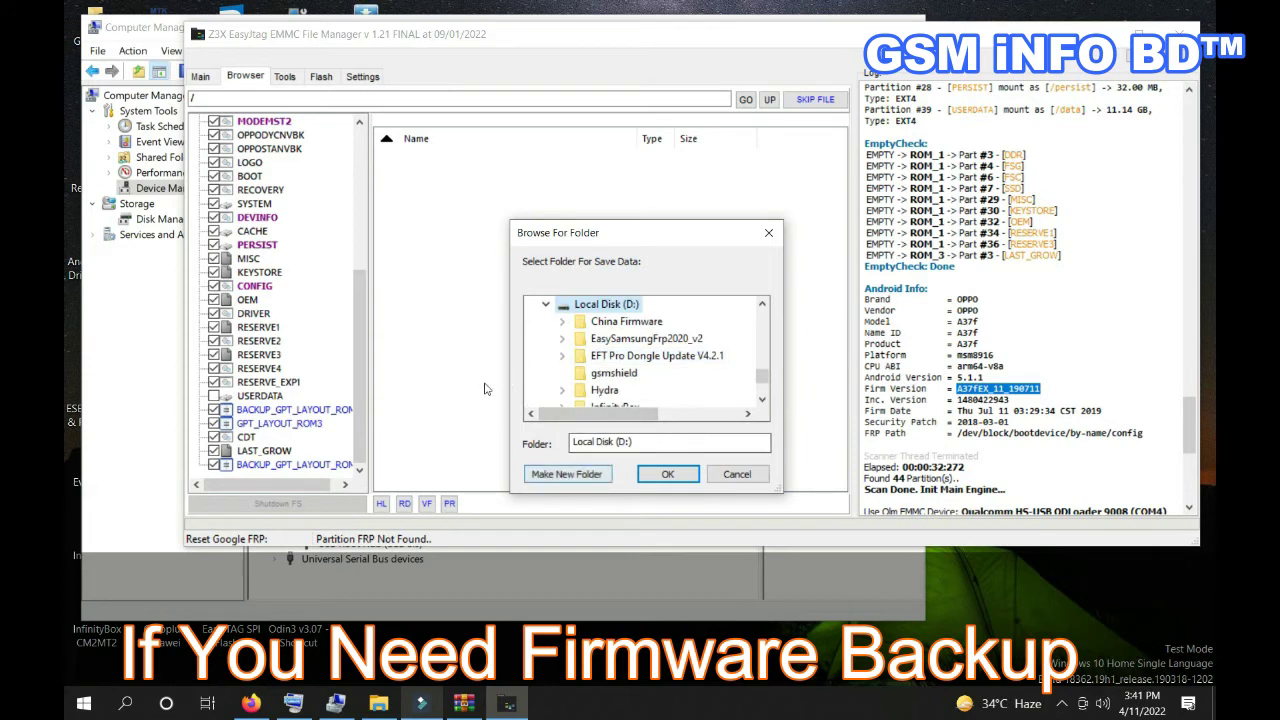
Create a folder on drive D named with the copied version A37fEX_11_190711 and try to read the partitions into it
left_click(566, 474)
right_click(622, 388)
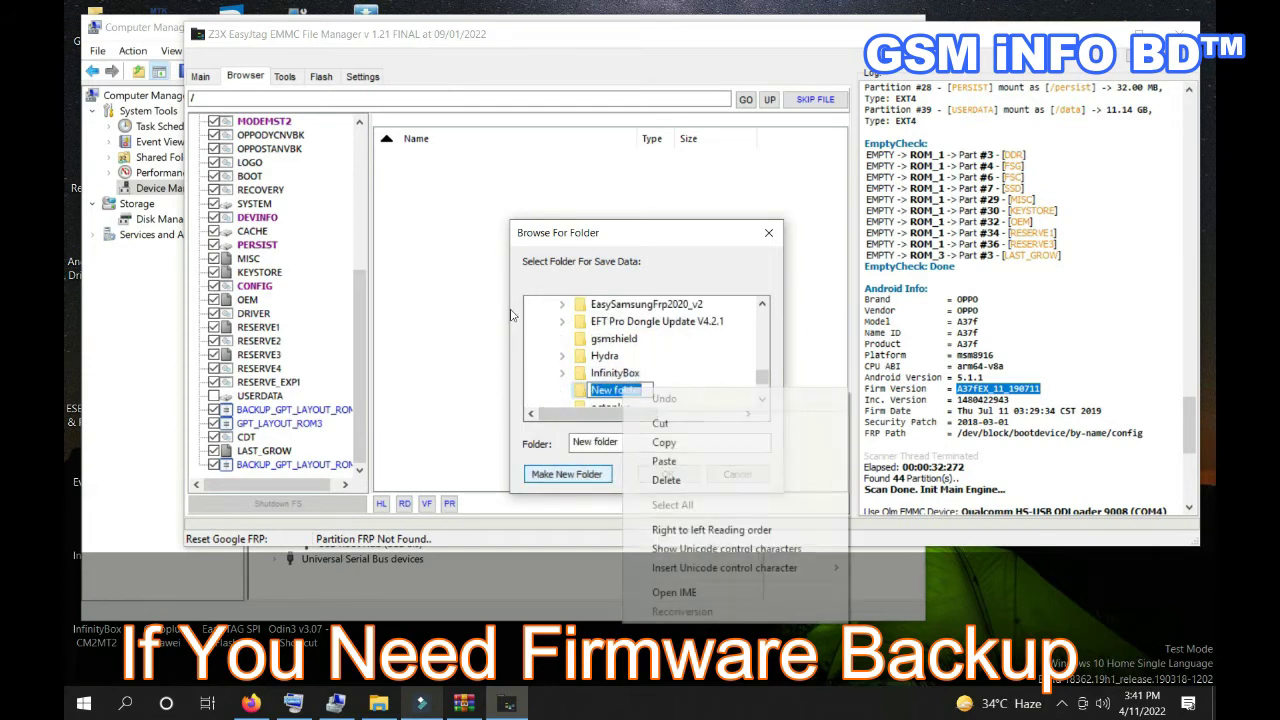
left_click(660, 460)
key("Return")
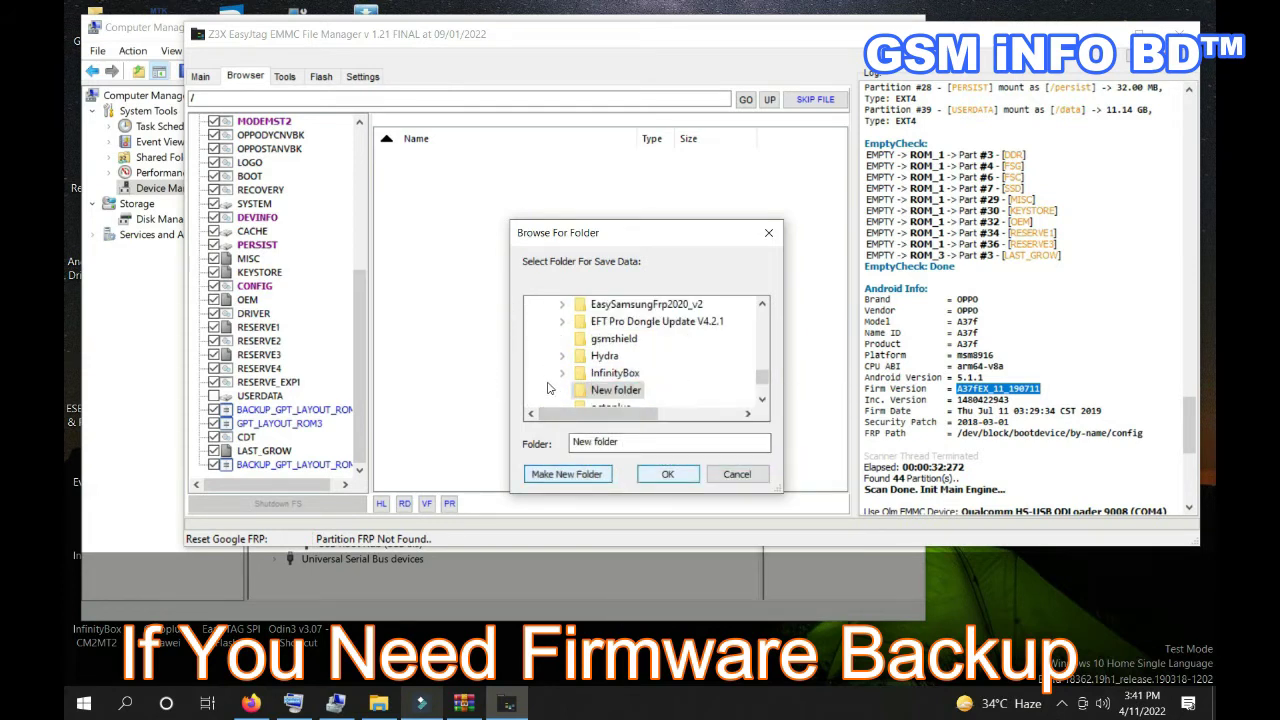
key("Return")
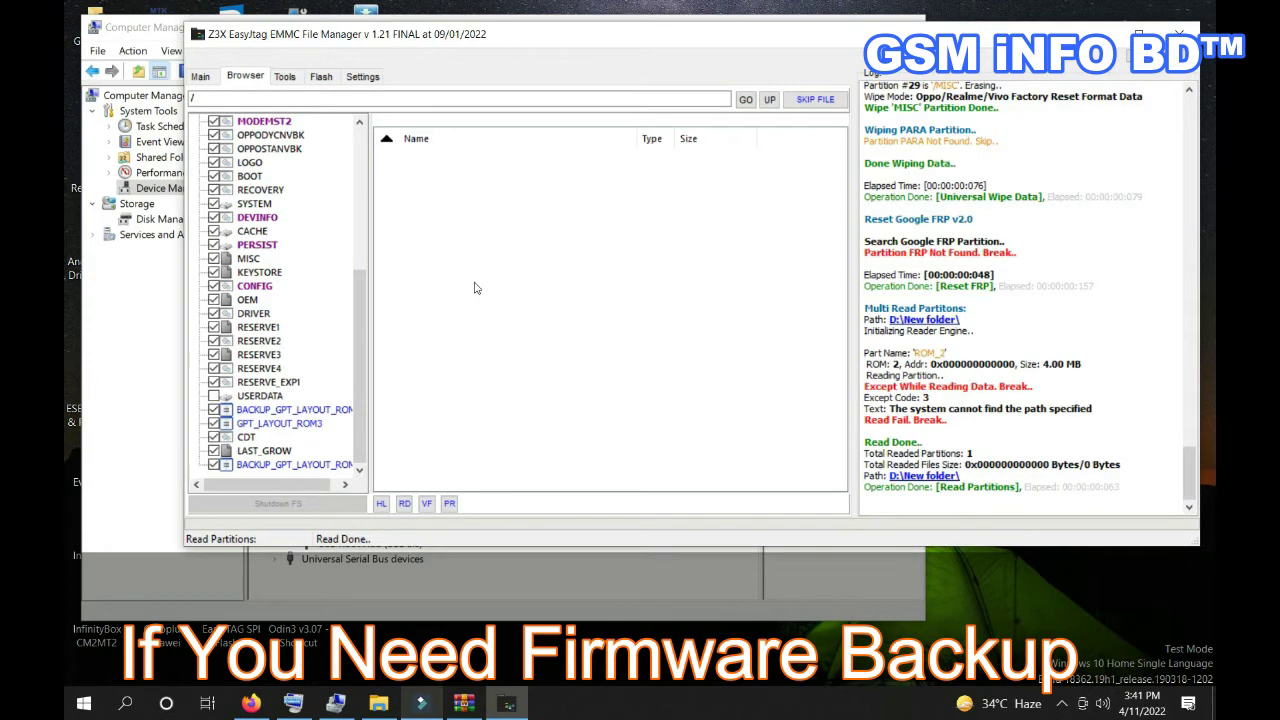
Read the selected partitions again, saving them to the A37fEX_11_190711 folder on Local Disk (D:)
right_click(281, 226)
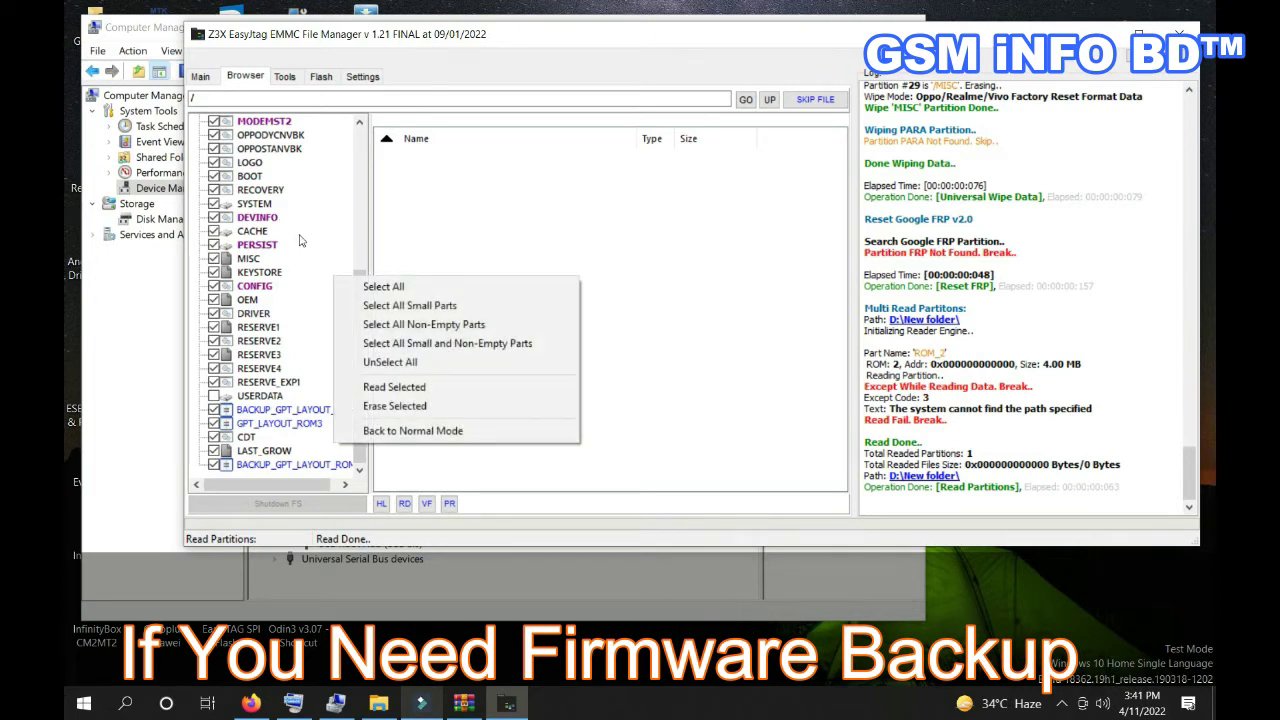
left_click(385, 387)
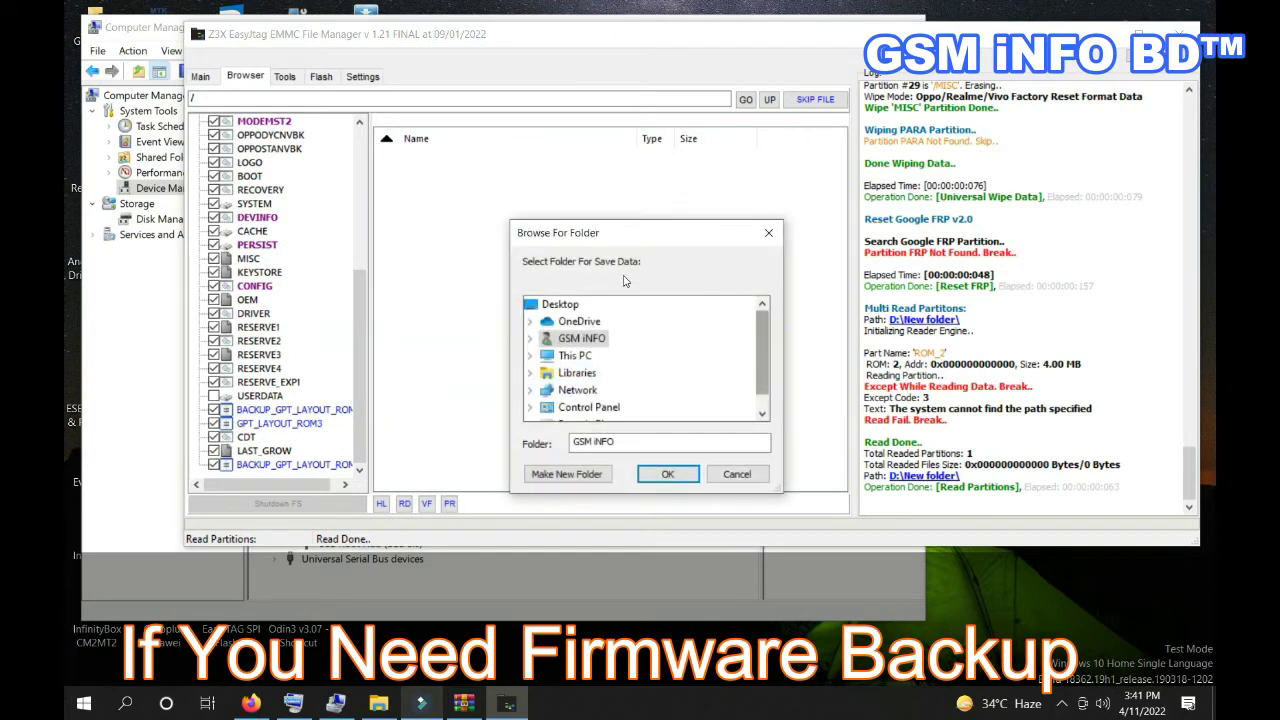
scroll(624, 320, "down", 1)
left_click(574, 338)
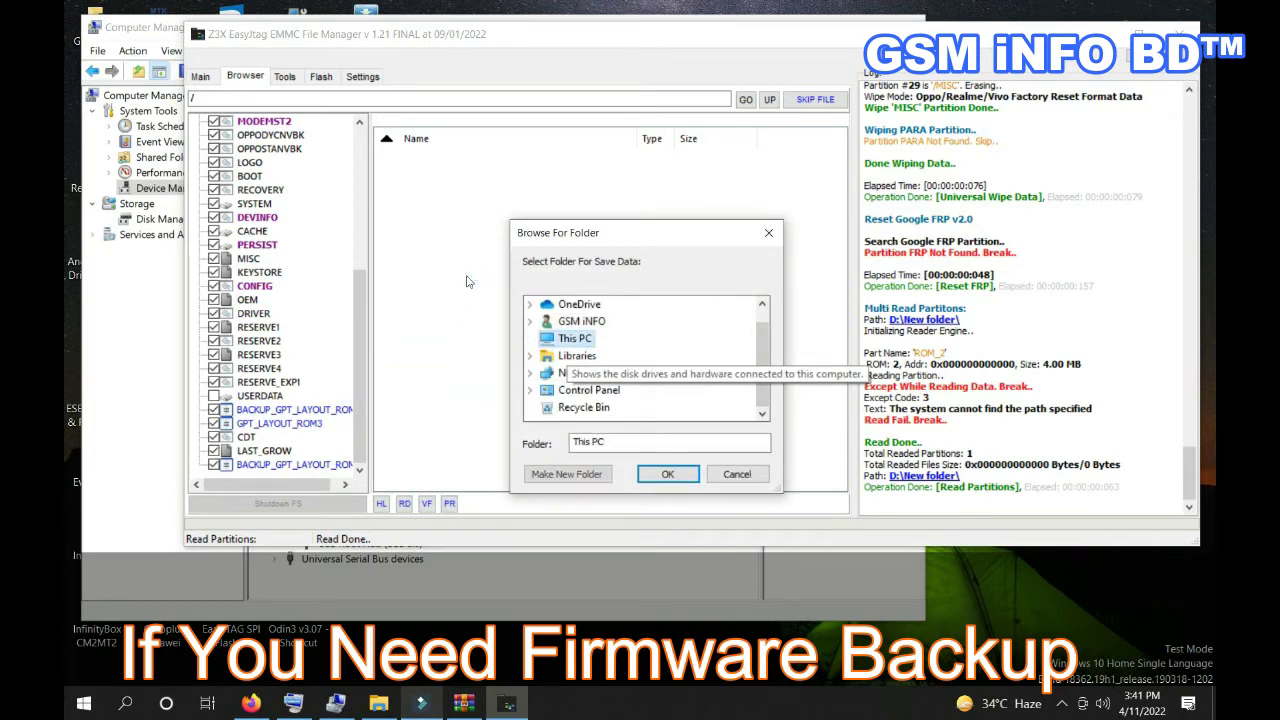
scroll(604, 350, "down", 3)
double_click(606, 338)
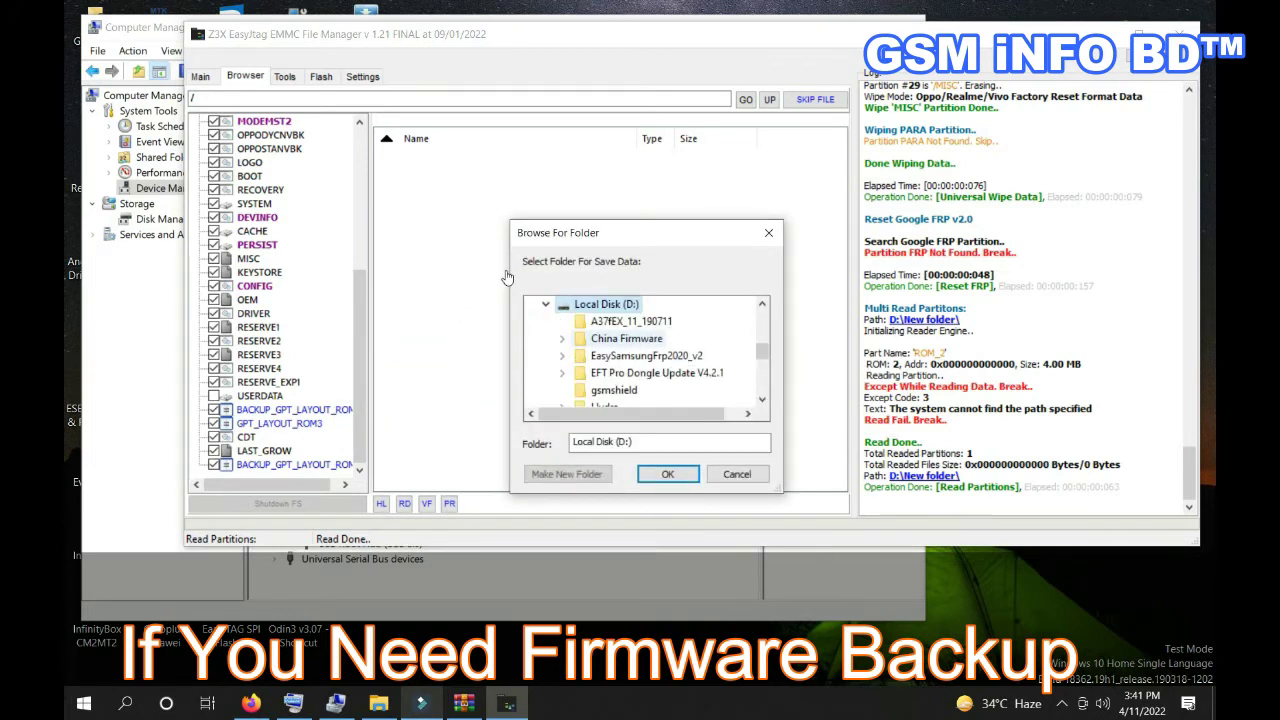
left_click(631, 321)
key("Return")
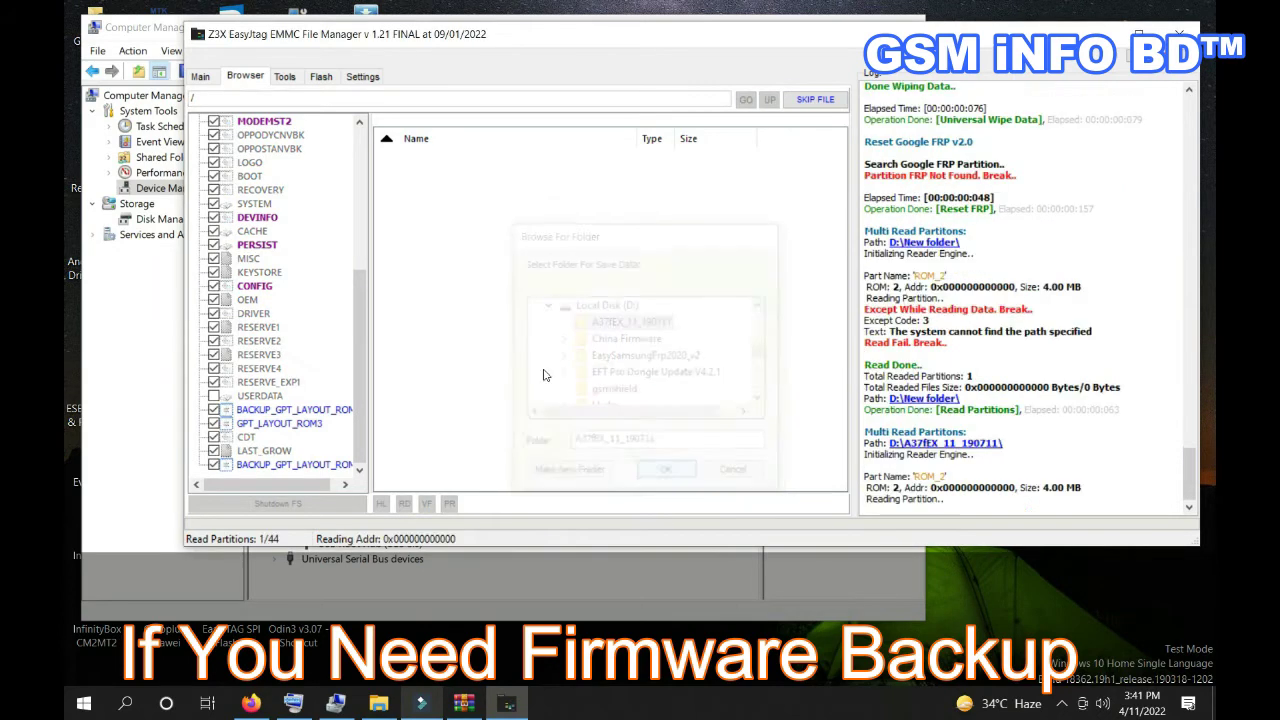